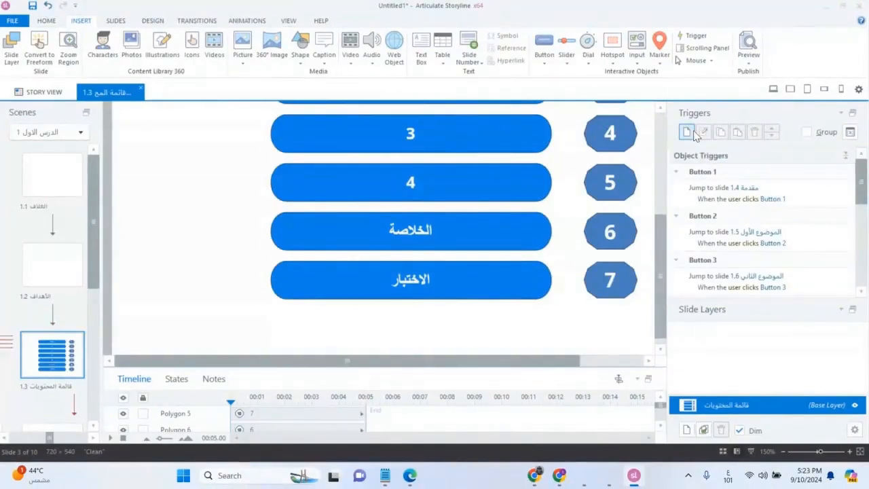
Show the scene's story map in Story View, then switch to the browser window.
{"action": "left_click", "coordinate": [41, 92]}
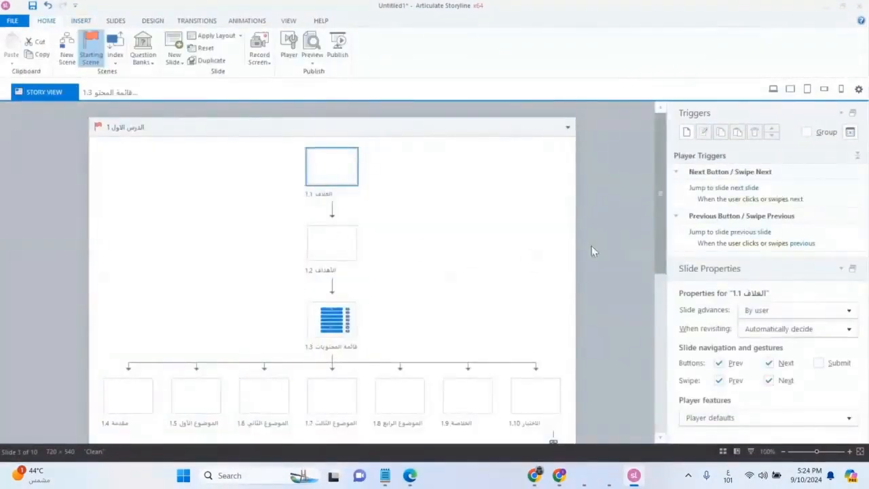
{"action": "left_click_drag", "start_coordinate": [666, 195], "coordinate": [674, 265]}
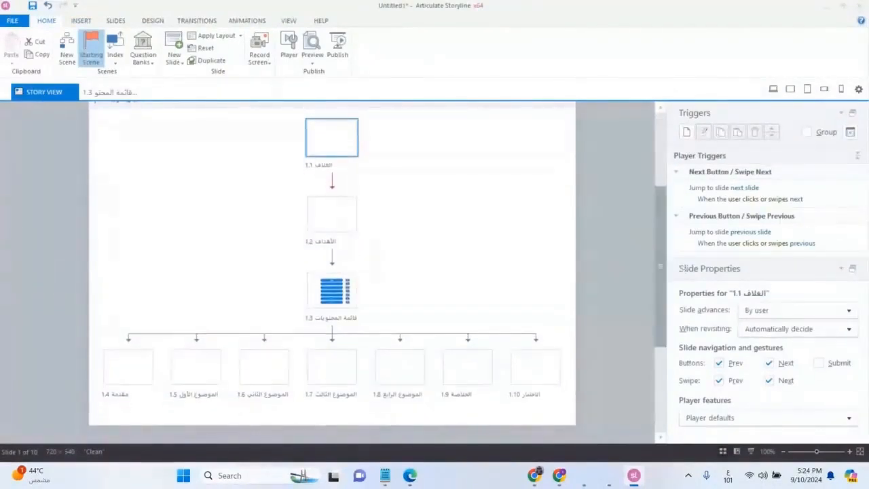
{"action": "key", "text": "alt+Tab"}
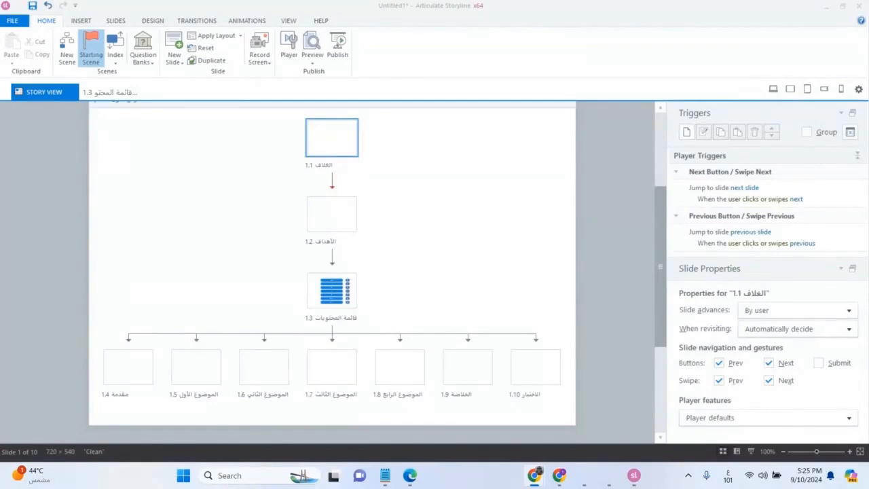
Close the contents slide 1.3 tab, return to the story map and right-click topic slide 1.5.
{"action": "left_click", "coordinate": [505, 260]}
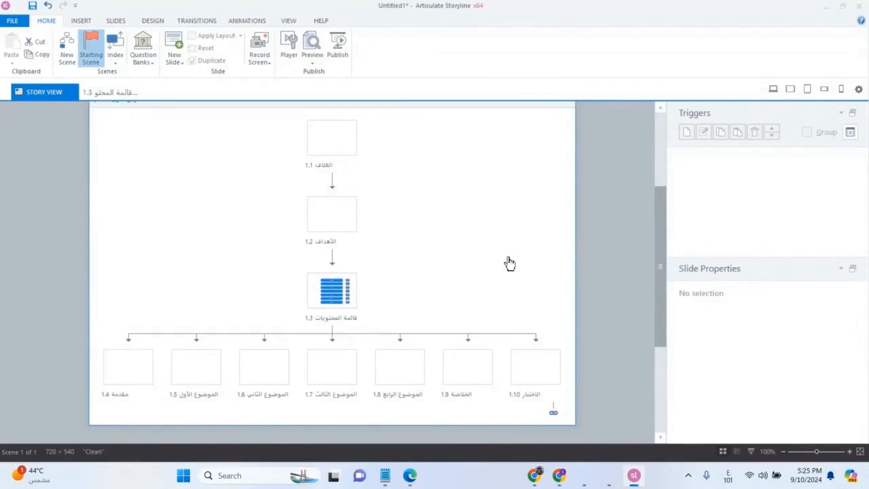
{"action": "left_click", "coordinate": [127, 92]}
{"action": "left_click", "coordinate": [140, 89]}
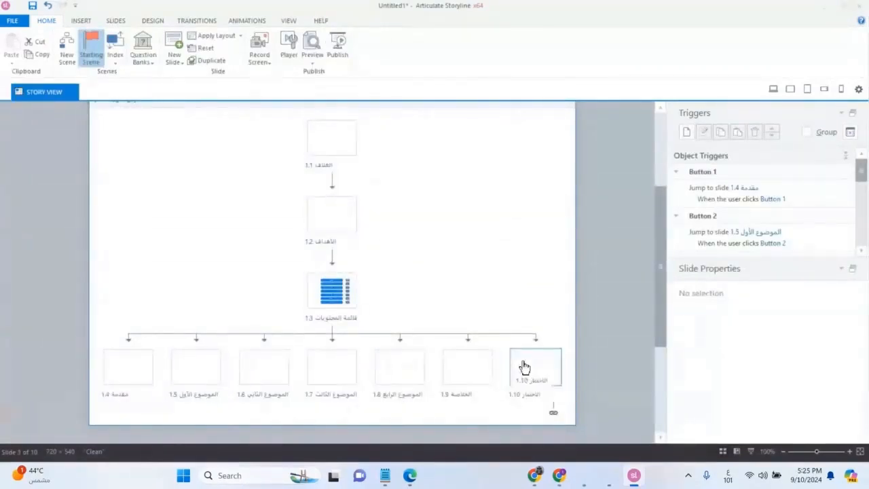
{"action": "left_click", "coordinate": [206, 374]}
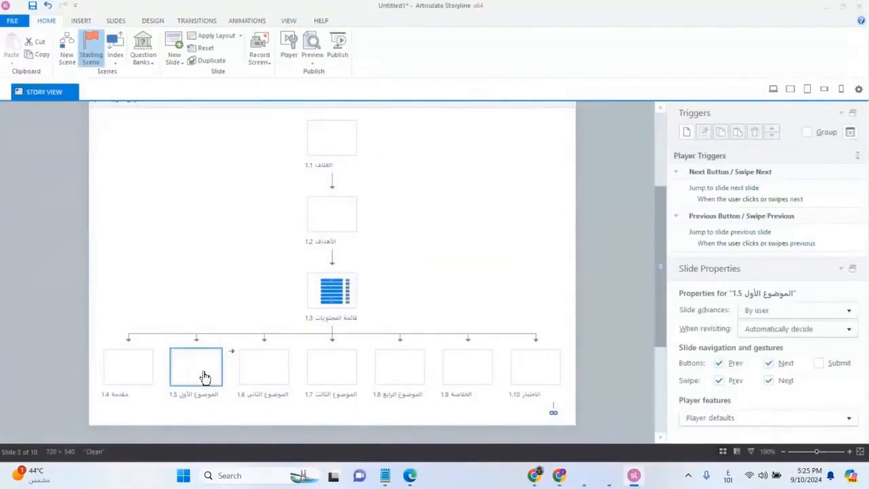
{"action": "right_click", "coordinate": [205, 378]}
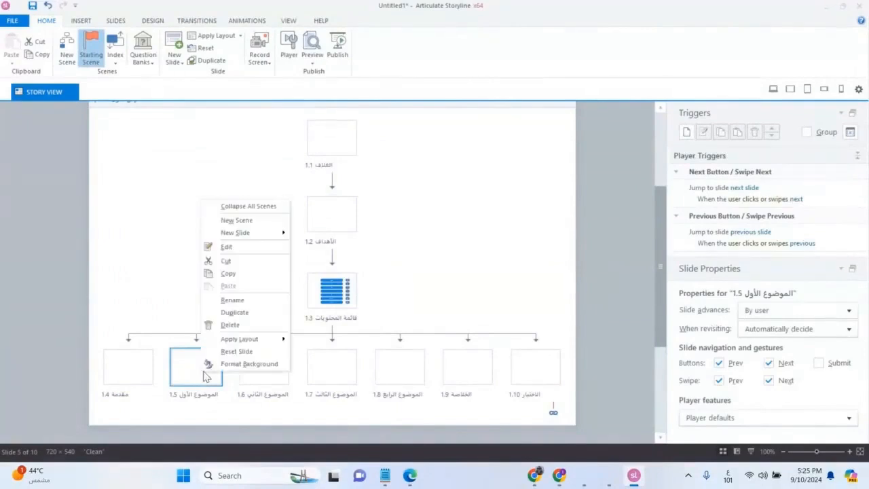
Duplicate slides 1.5, 1.7 and 1.8 to stack sub-slides under the first two topics.
{"action": "left_click", "coordinate": [248, 313]}
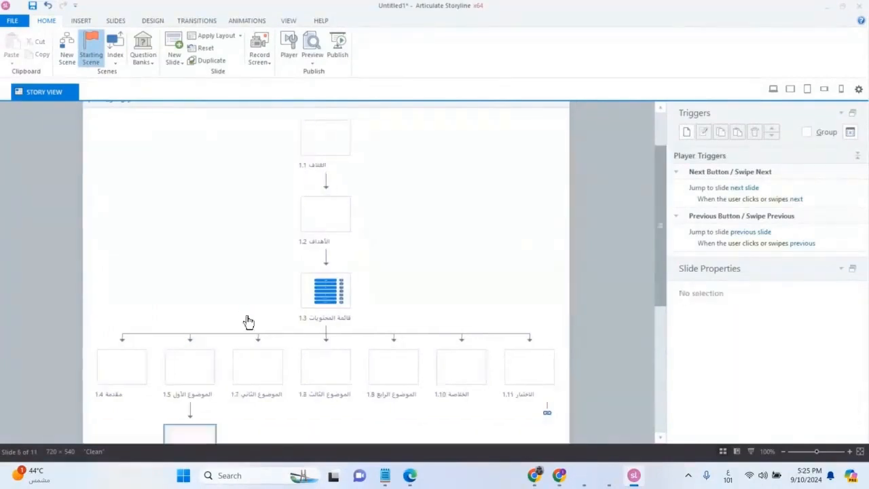
{"action": "right_click", "coordinate": [244, 330]}
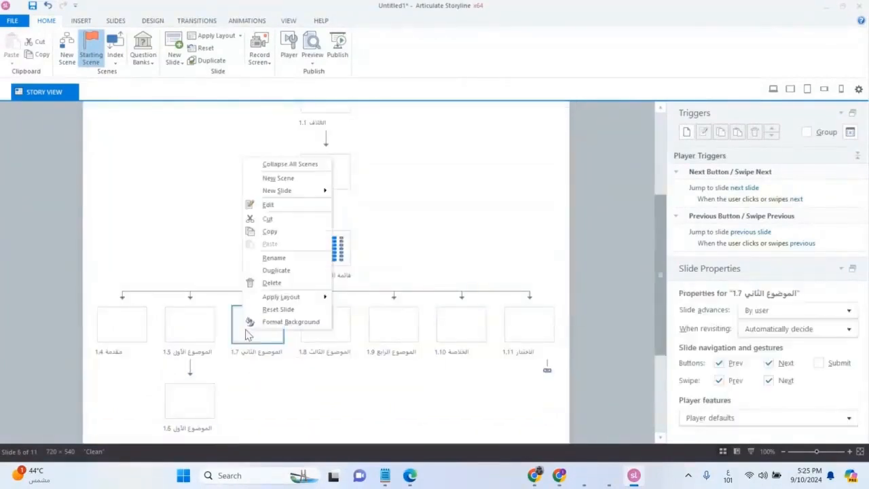
{"action": "left_click", "coordinate": [266, 270]}
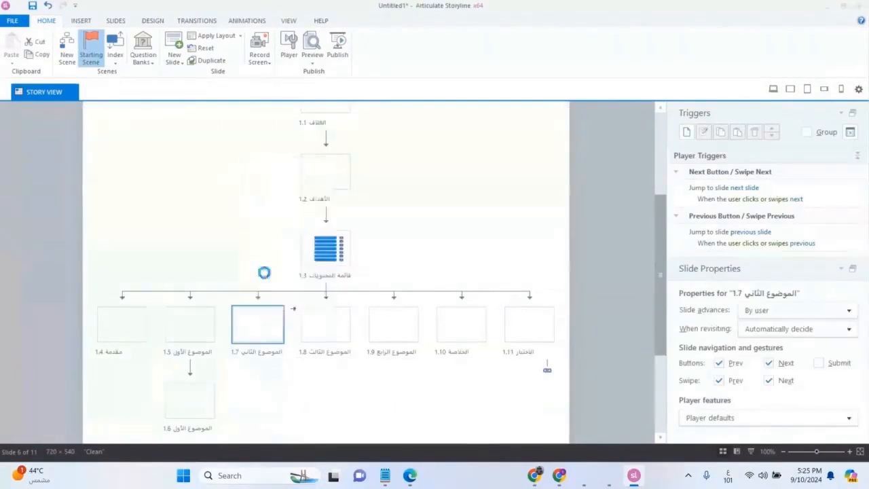
{"action": "right_click", "coordinate": [263, 360]}
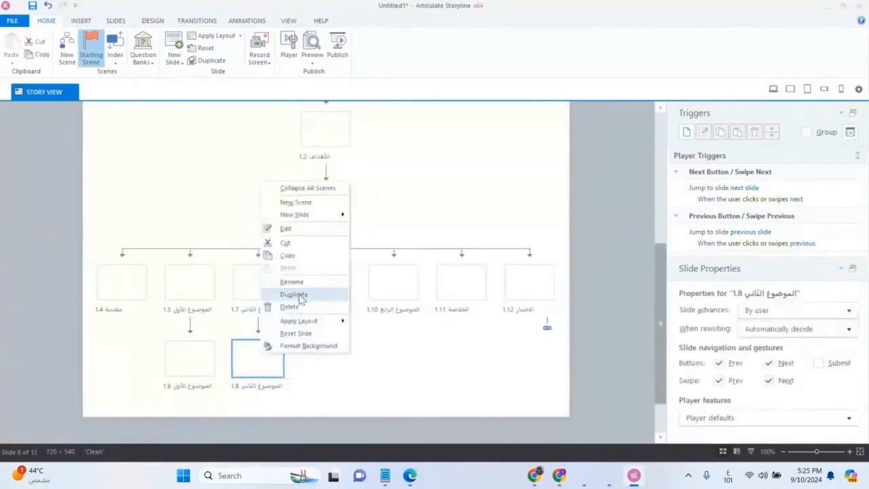
{"action": "left_click", "coordinate": [295, 292]}
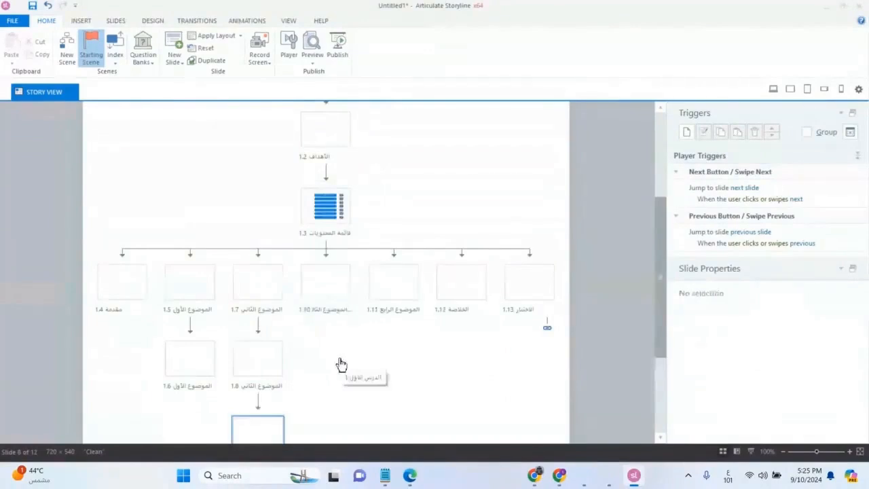
Leave third-topic slide 1.10 unchanged, and duplicate 1.11, 1.12 and 1.13 beneath the fourth topic.
{"action": "scroll", "coordinate": [340, 365], "scroll_direction": "down", "scroll_amount": 1}
{"action": "left_click", "coordinate": [325, 241]}
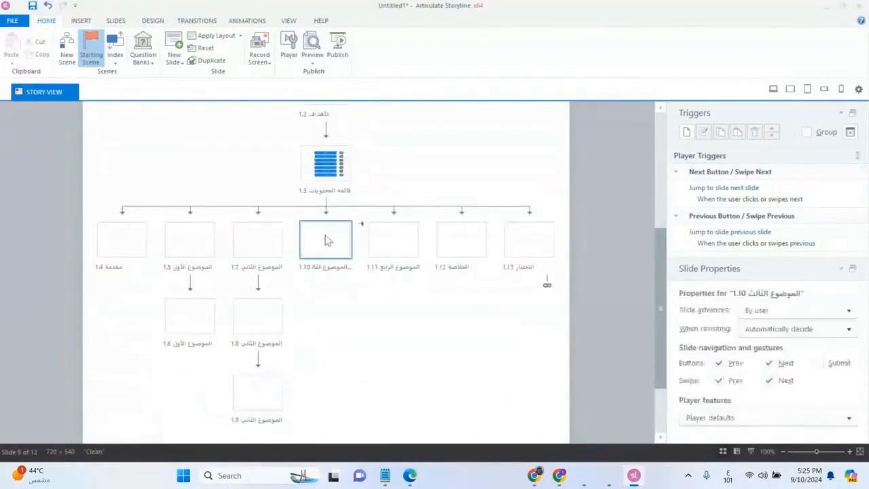
{"action": "right_click", "coordinate": [325, 238]}
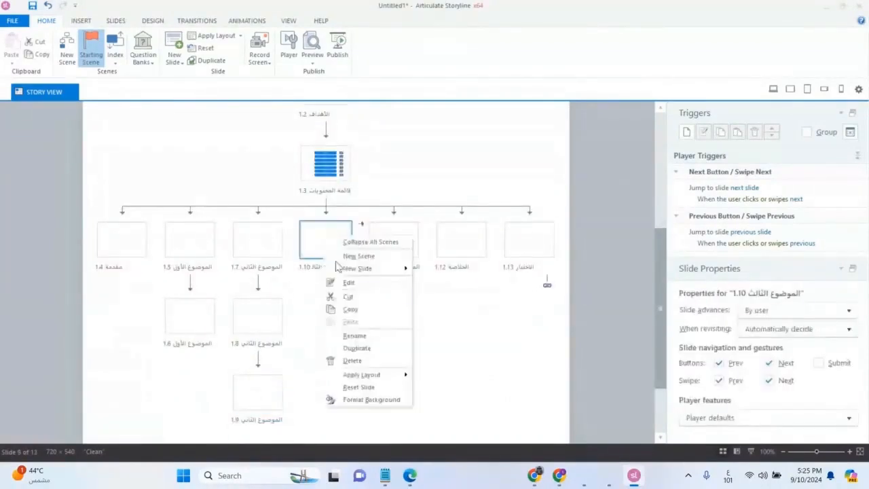
{"action": "left_click", "coordinate": [428, 353]}
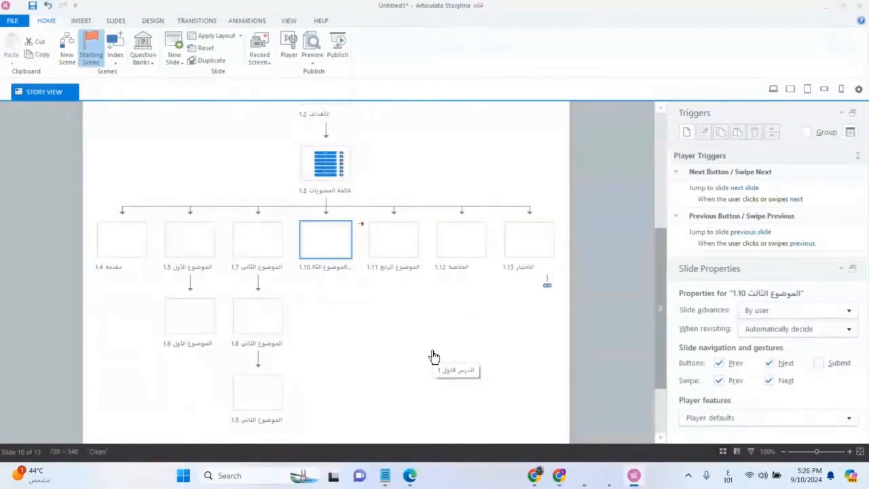
{"action": "left_click", "coordinate": [400, 253]}
{"action": "right_click", "coordinate": [400, 254]}
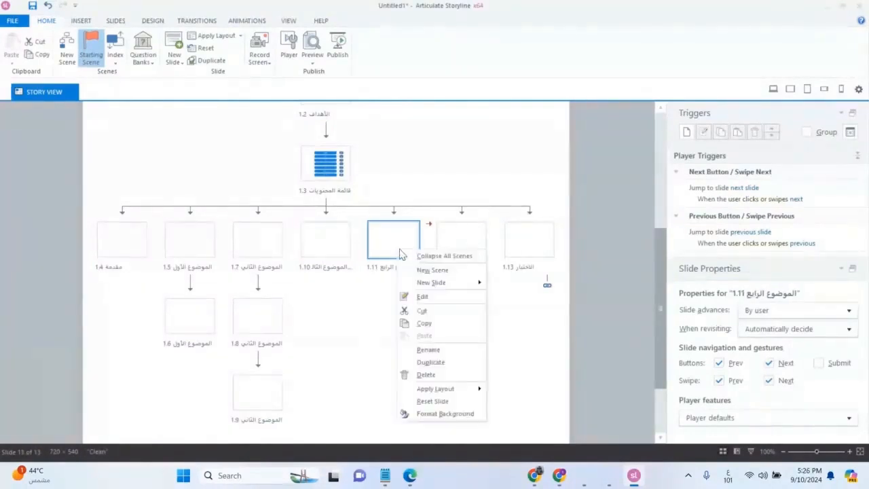
{"action": "left_click", "coordinate": [420, 360]}
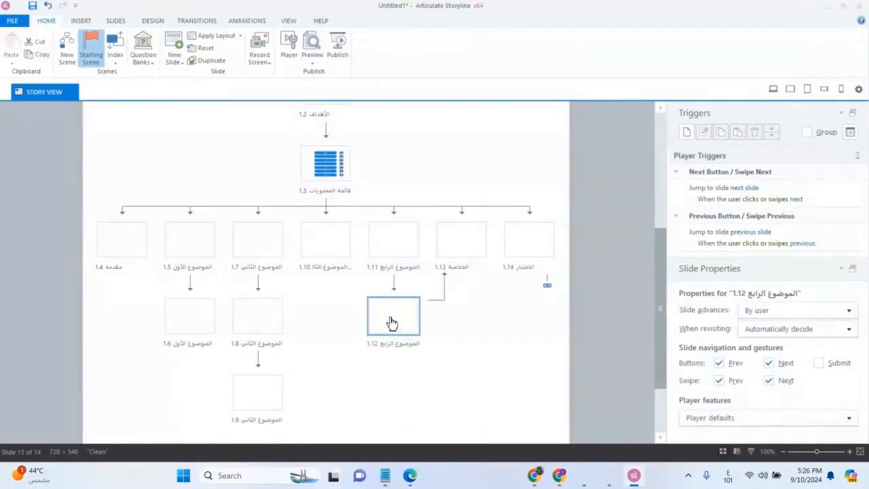
{"action": "right_click", "coordinate": [389, 317]}
{"action": "left_click", "coordinate": [417, 258]}
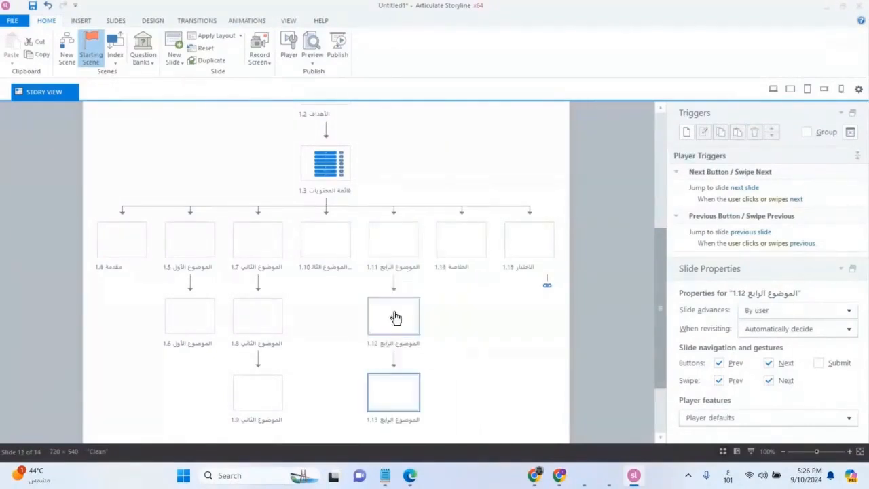
{"action": "right_click", "coordinate": [381, 399]}
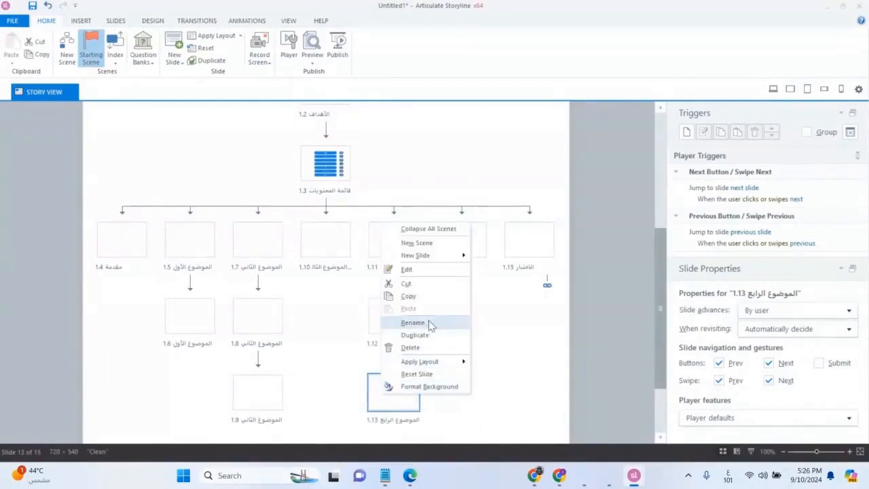
{"action": "left_click", "coordinate": [415, 334]}
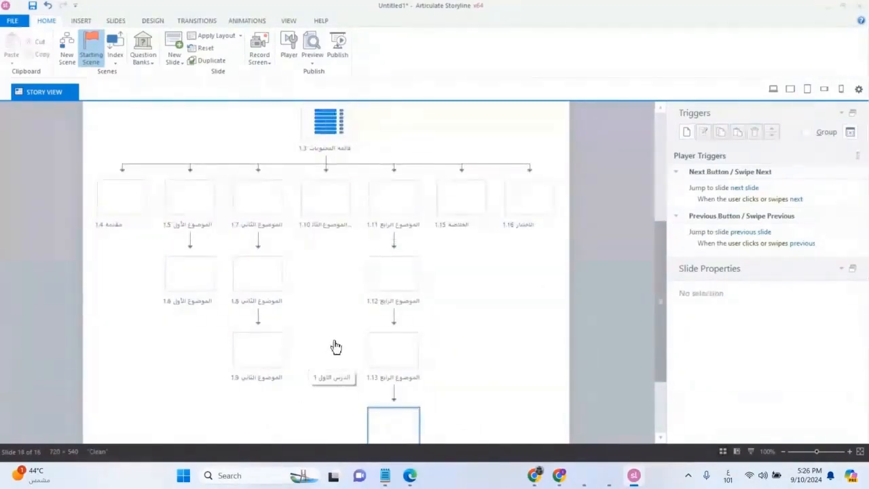
Inspect the Slide Properties of introduction slide 1.4 and first-topic slides 1.5 and 1.6.
{"action": "left_click", "coordinate": [119, 205]}
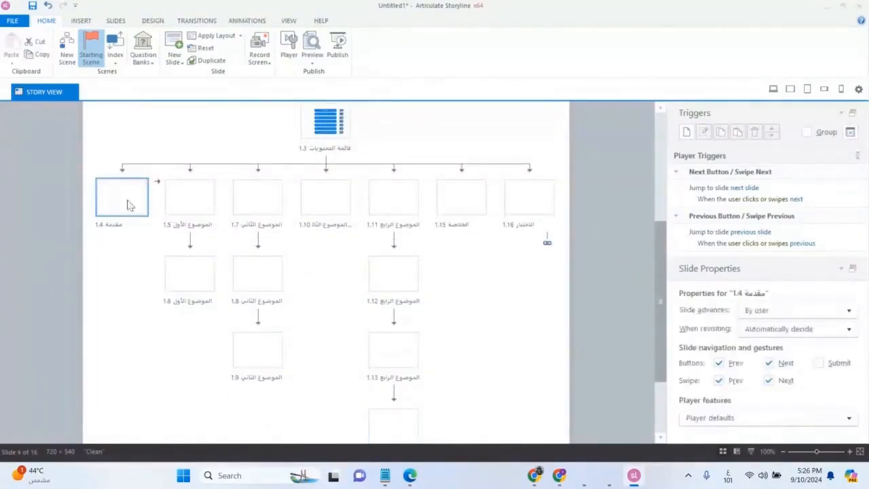
{"action": "left_click", "coordinate": [183, 205]}
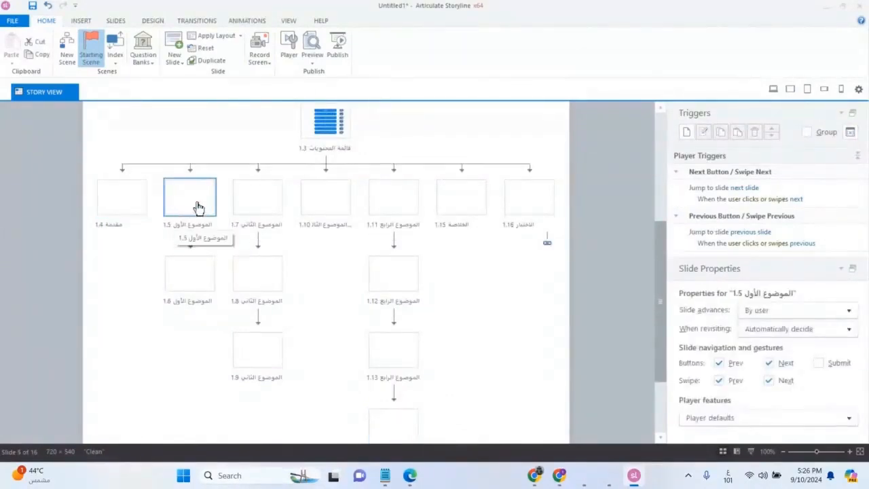
{"action": "left_click", "coordinate": [194, 295]}
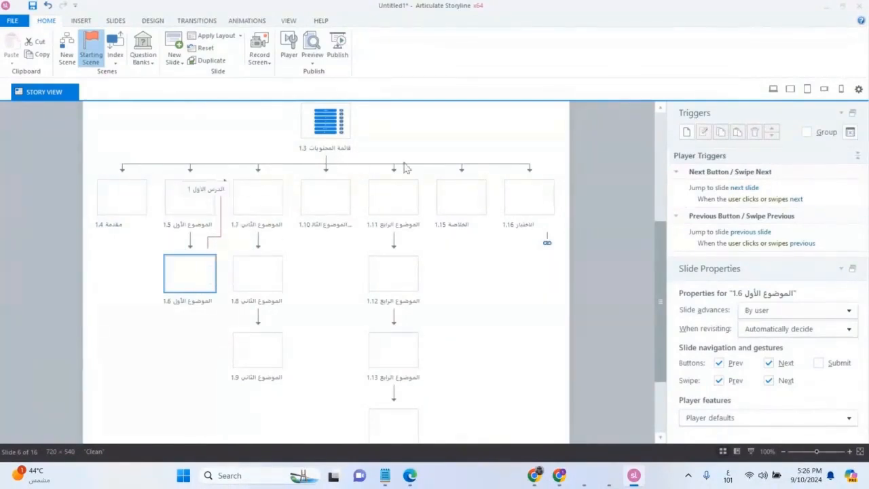
Inspect the properties of topic slides 1.8 through 1.13 in turn.
{"action": "left_click", "coordinate": [255, 285]}
{"action": "left_click", "coordinate": [258, 351]}
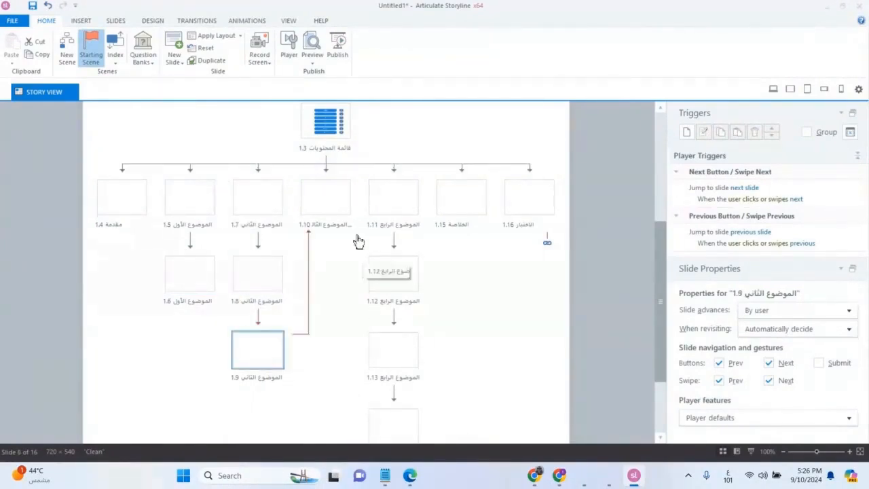
{"action": "left_click", "coordinate": [319, 208]}
{"action": "left_click", "coordinate": [388, 208]}
{"action": "left_click", "coordinate": [394, 265]}
{"action": "scroll", "coordinate": [397, 294], "scroll_direction": "down", "scroll_amount": 1}
{"action": "left_click", "coordinate": [398, 295]}
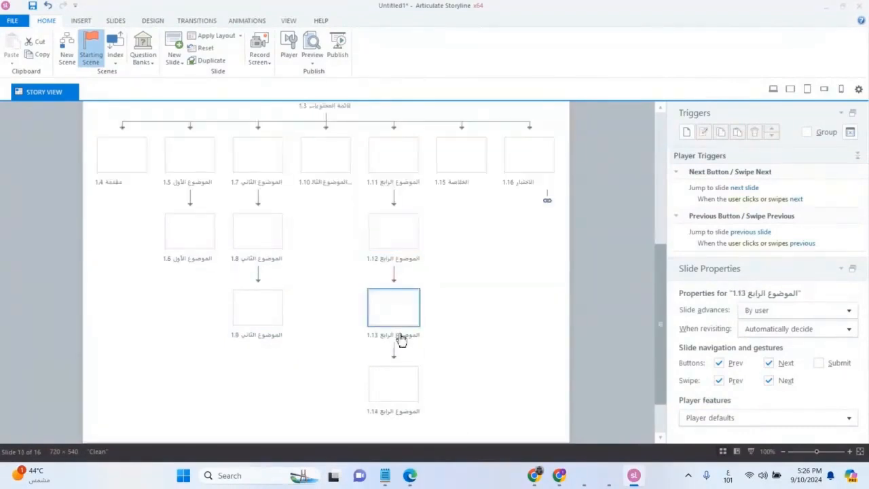
Inspect slide 1.14, summary 1.15, quiz 1.16 and cover 1.1, then return to 1.16.
{"action": "left_click", "coordinate": [398, 377]}
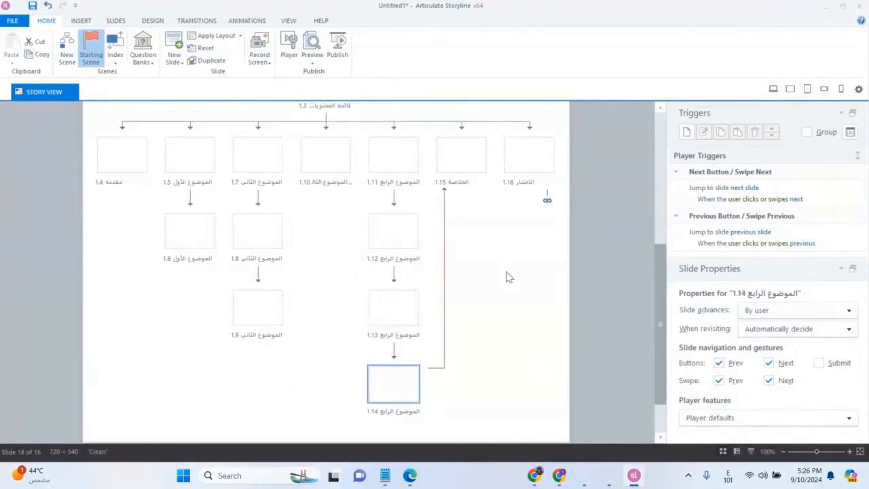
{"action": "left_click", "coordinate": [454, 163]}
{"action": "left_click", "coordinate": [521, 159]}
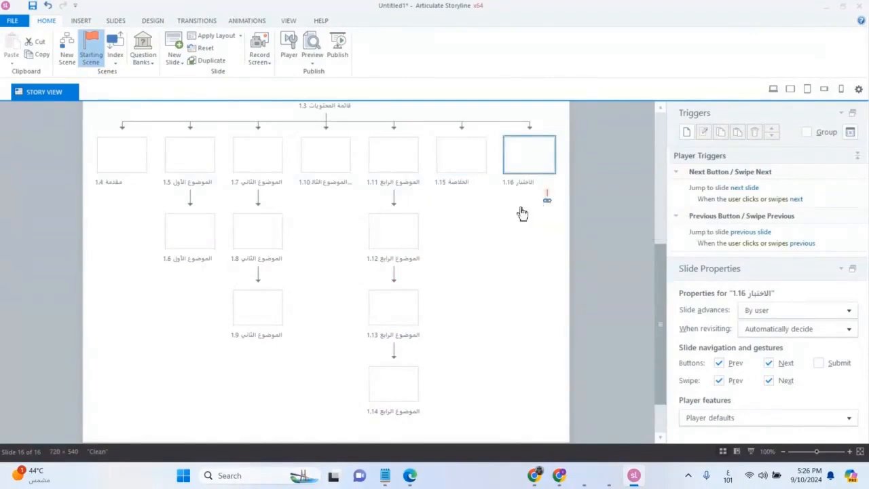
{"action": "scroll", "coordinate": [382, 243], "scroll_direction": "up", "scroll_amount": 5}
{"action": "left_click", "coordinate": [325, 165]}
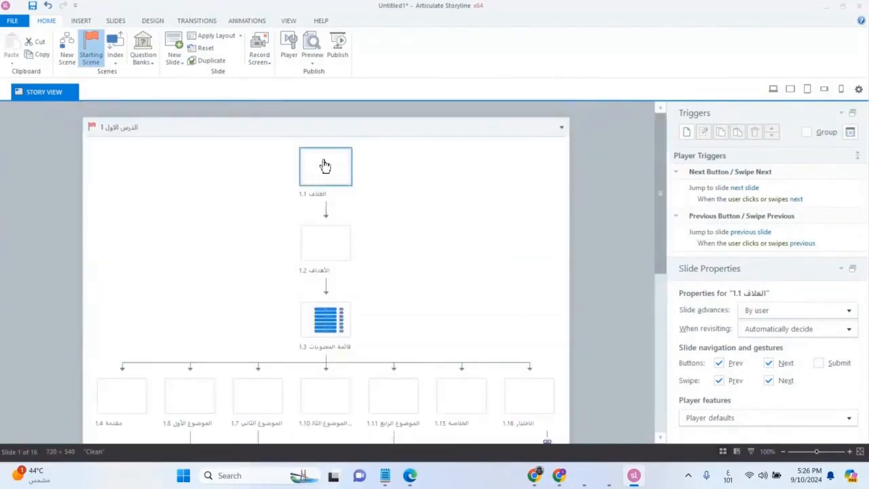
{"action": "scroll", "coordinate": [391, 240], "scroll_direction": "down", "scroll_amount": 5}
{"action": "left_click", "coordinate": [526, 199]}
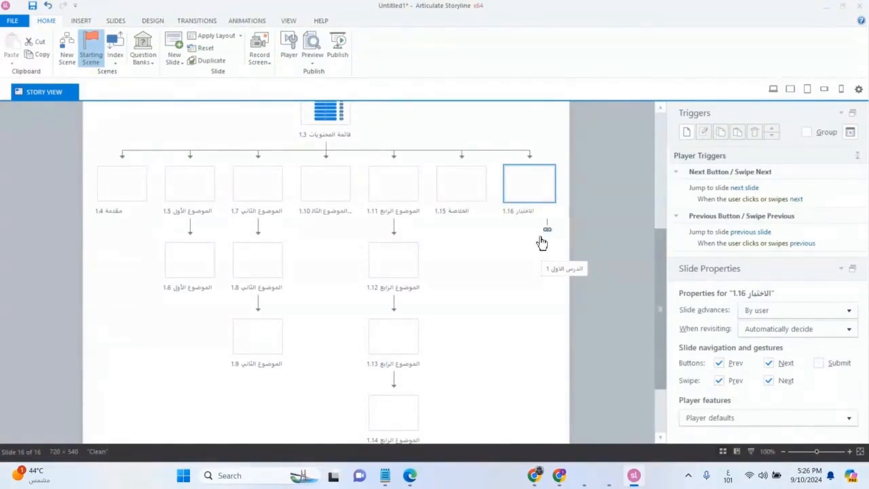
Deselect all slides and scroll the story map to show the whole lesson scene.
{"action": "scroll", "coordinate": [541, 242], "scroll_direction": "up", "scroll_amount": 5}
{"action": "scroll", "coordinate": [541, 242], "scroll_direction": "down", "scroll_amount": 3}
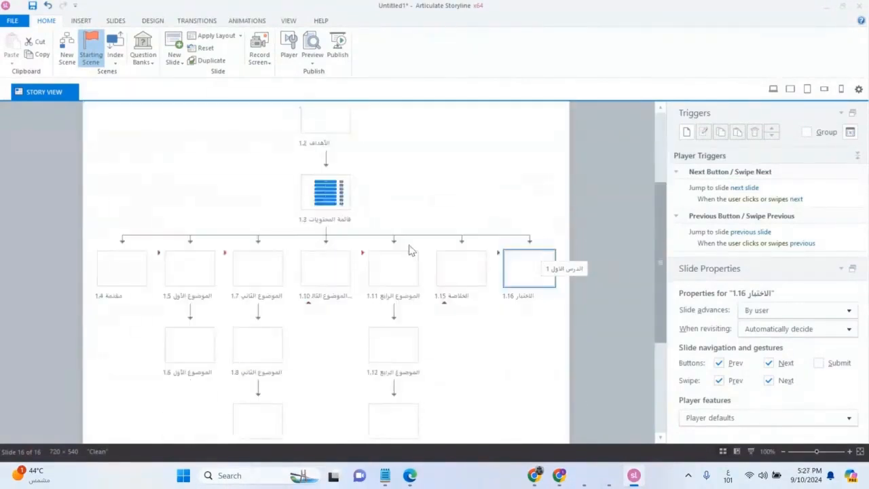
{"action": "left_click", "coordinate": [120, 241]}
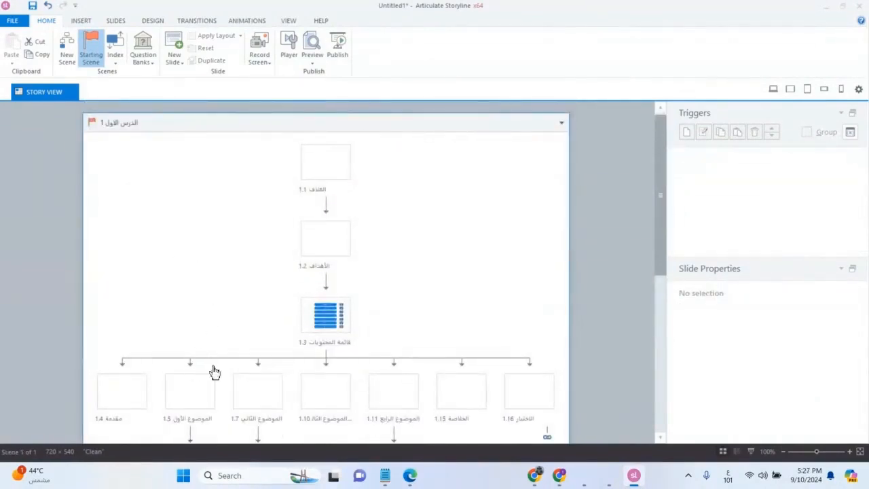
{"action": "scroll", "coordinate": [411, 307], "scroll_direction": "down", "scroll_amount": 2}
{"action": "scroll", "coordinate": [412, 306], "scroll_direction": "up", "scroll_amount": 2}
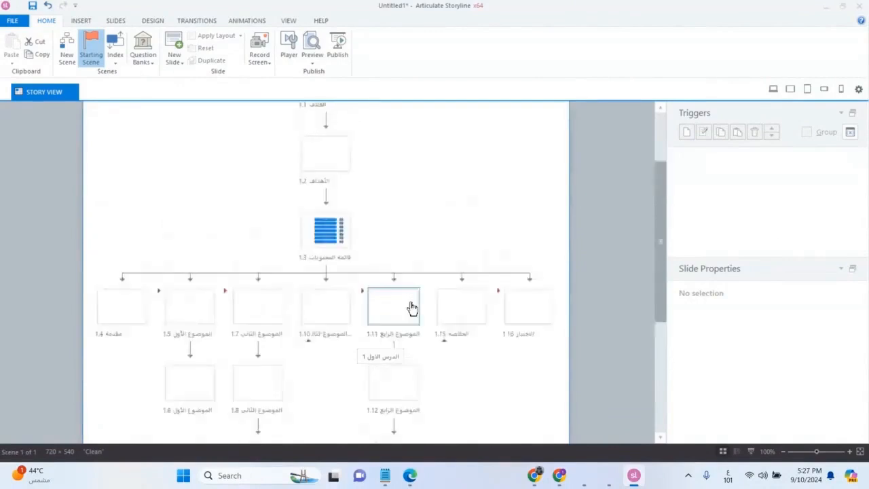
{"action": "scroll", "coordinate": [423, 272], "scroll_direction": "down", "scroll_amount": 1}
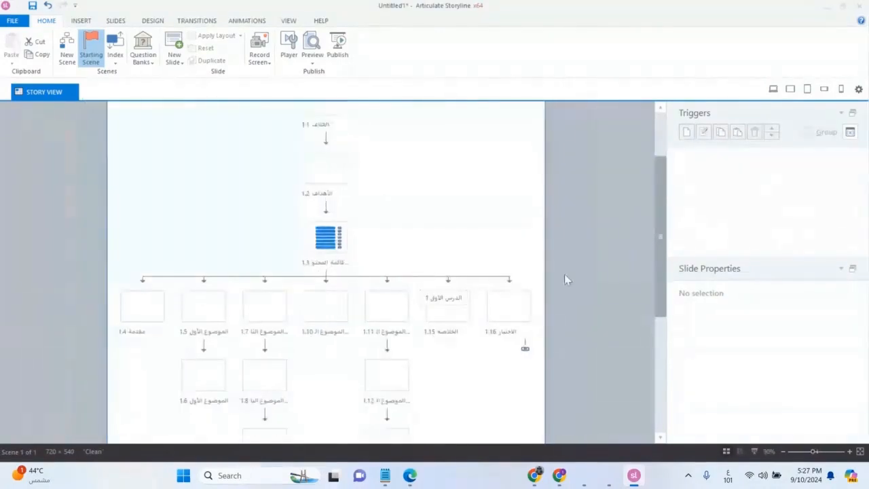
Frame the branching story map with the scrollbar and snip a screenshot of Story View.
{"action": "scroll", "coordinate": [665, 287], "scroll_direction": "up", "scroll_amount": 1}
{"action": "mouse_move", "coordinate": [664, 281]}
{"action": "left_mouse_down"}
{"action": "mouse_move", "coordinate": [666, 259]}
{"action": "mouse_move", "coordinate": [662, 272]}
{"action": "left_mouse_up"}
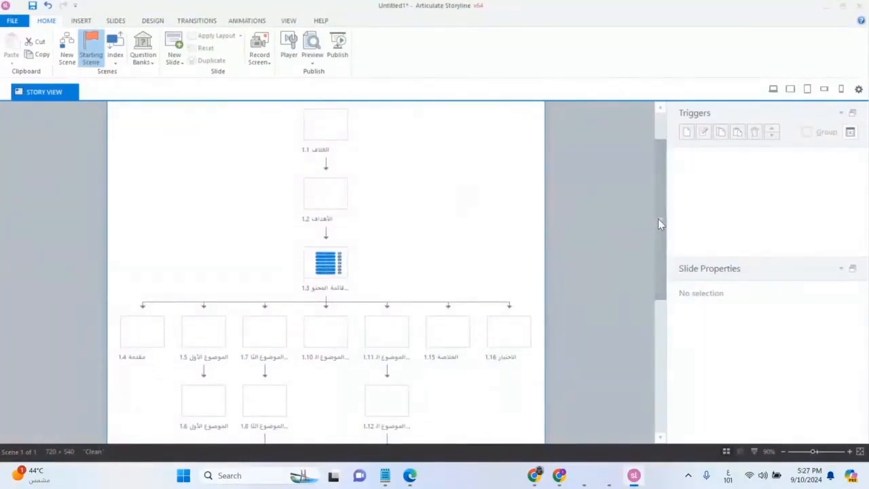
{"action": "left_click_drag", "start_coordinate": [659, 222], "coordinate": [667, 242]}
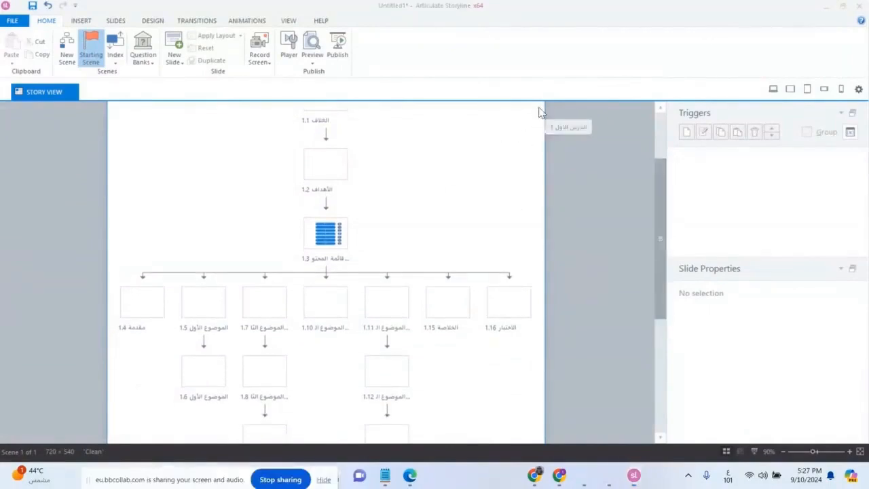
{"action": "key", "text": "super+shift+s"}
{"action": "left_click_drag", "start_coordinate": [544, 102], "coordinate": [109, 450]}
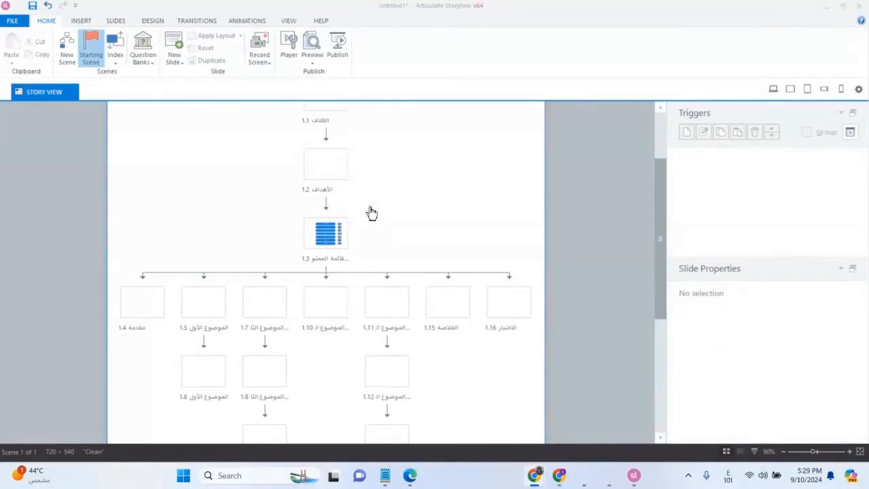
Scroll to the slide rows and show quiz slide 1.16's properties and player triggers.
{"action": "scroll", "coordinate": [371, 213], "scroll_direction": "up", "scroll_amount": 2}
{"action": "scroll", "coordinate": [371, 213], "scroll_direction": "down", "scroll_amount": 2}
{"action": "scroll", "coordinate": [372, 213], "scroll_direction": "up", "scroll_amount": 2}
{"action": "scroll", "coordinate": [371, 213], "scroll_direction": "down", "scroll_amount": 2}
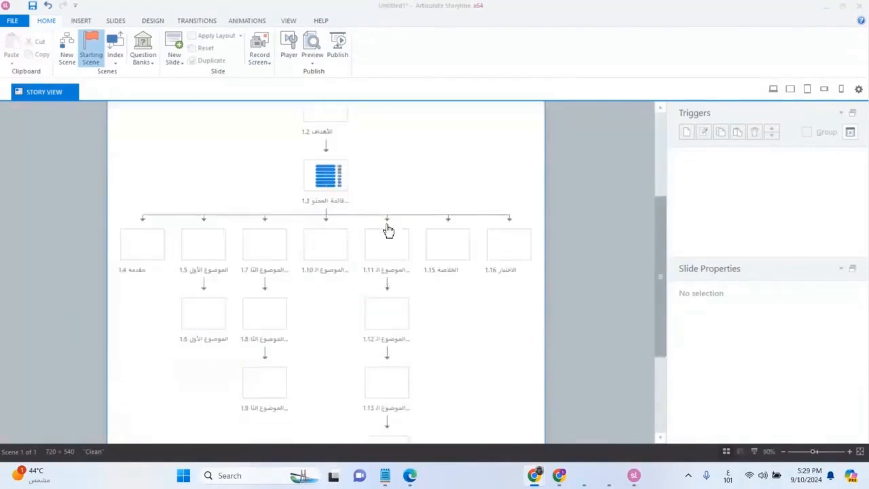
{"action": "left_click", "coordinate": [506, 257]}
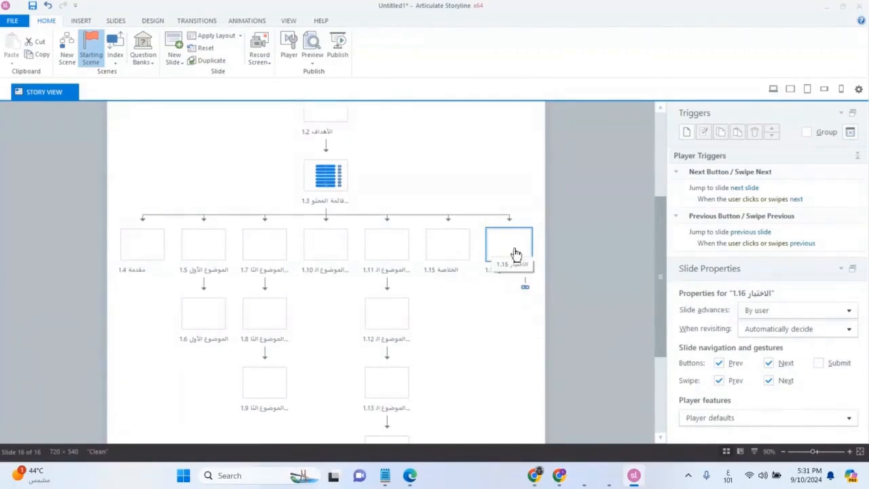
{"action": "scroll", "coordinate": [425, 285], "scroll_direction": "up", "scroll_amount": 2}
{"action": "scroll", "coordinate": [425, 285], "scroll_direction": "down", "scroll_amount": 2}
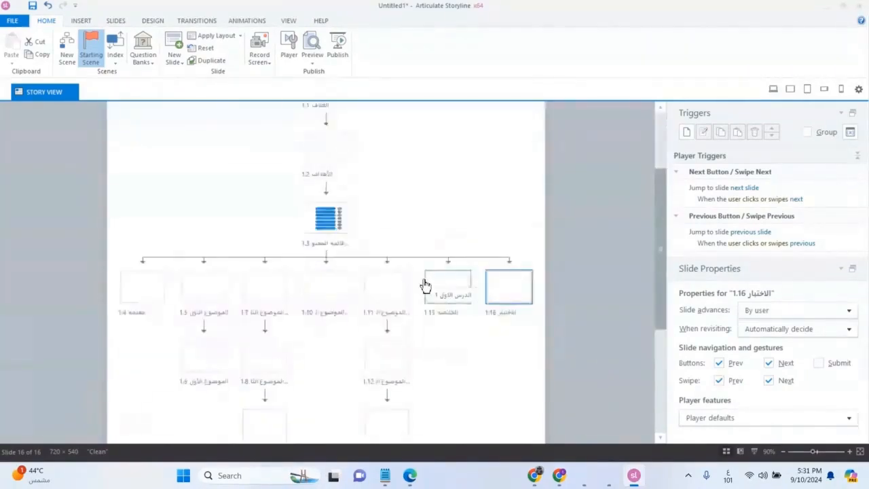